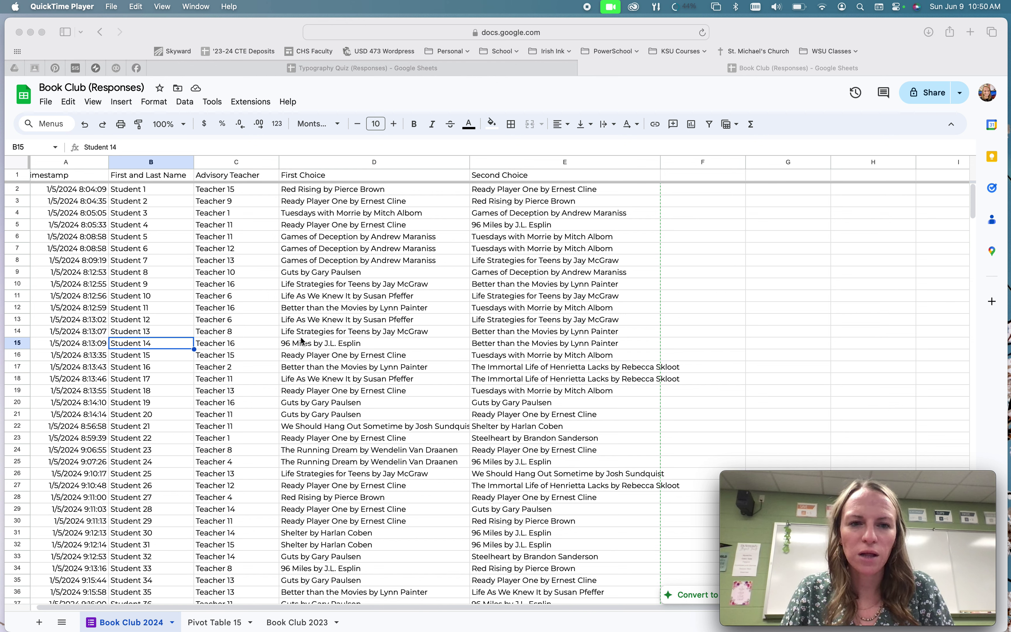
Review the First Choice column, then glance at the Book Club 2023 sheet and return.
left_click(310, 218)
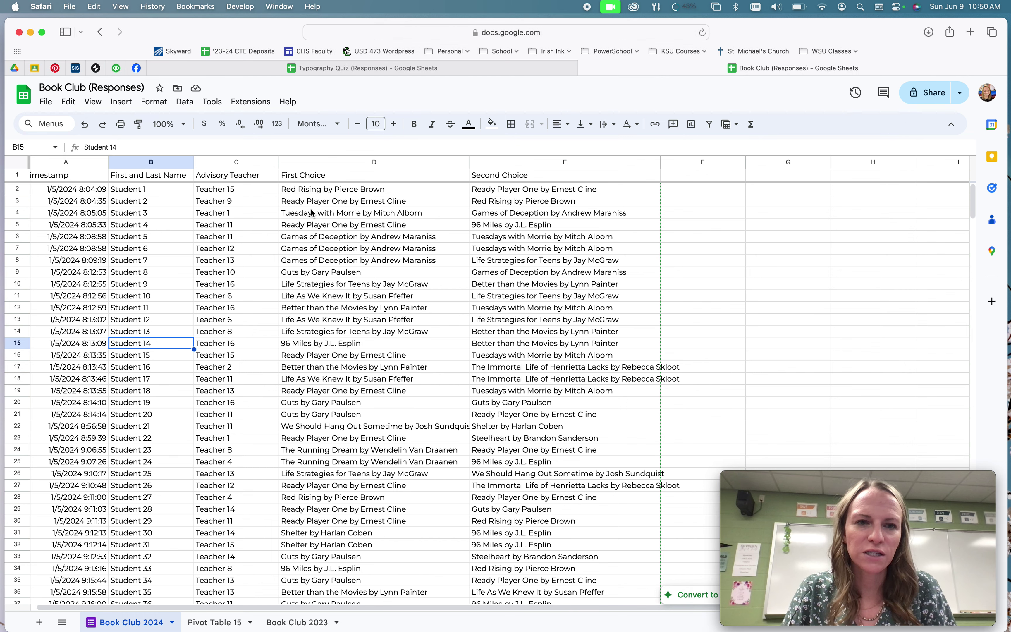
left_click(303, 161)
left_click(339, 391)
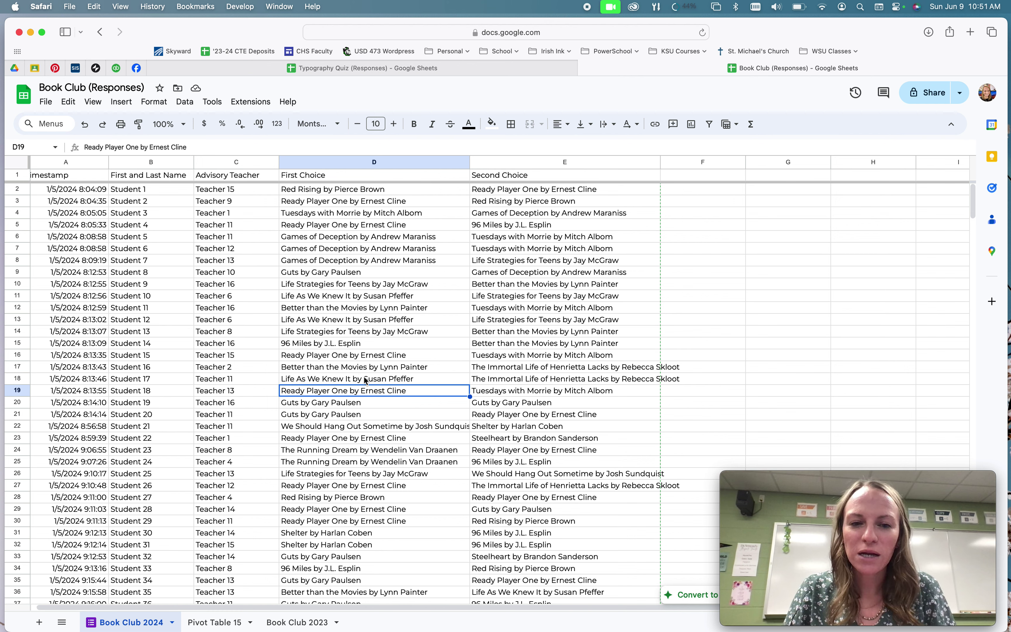
left_click(297, 623)
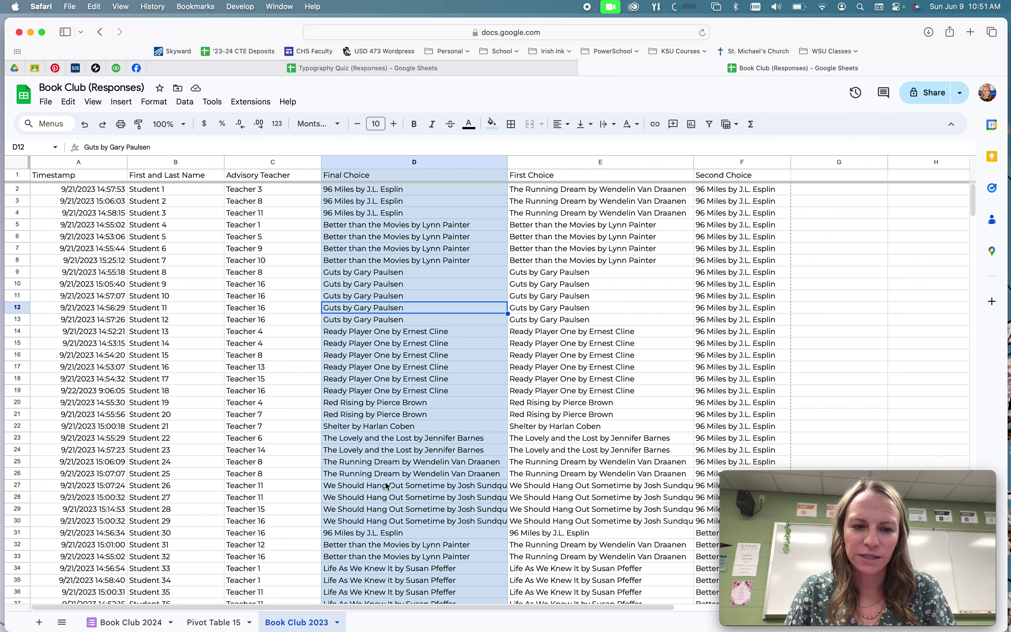
left_click(120, 624)
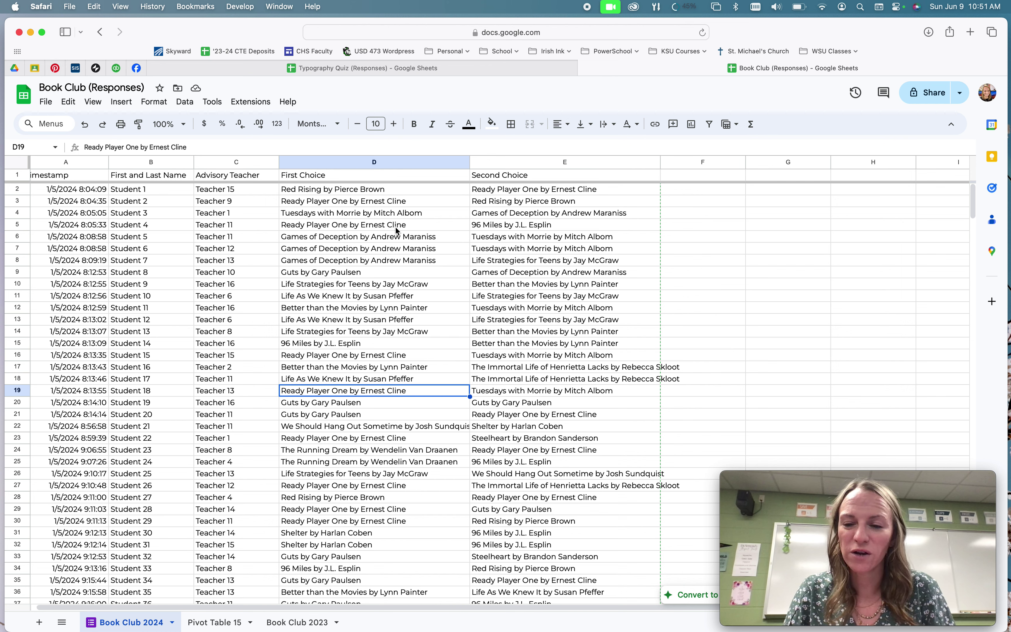
Insert a blank column E left of Second Choice and head it 'Book Club 2023'.
left_click(506, 161)
right_click(507, 161)
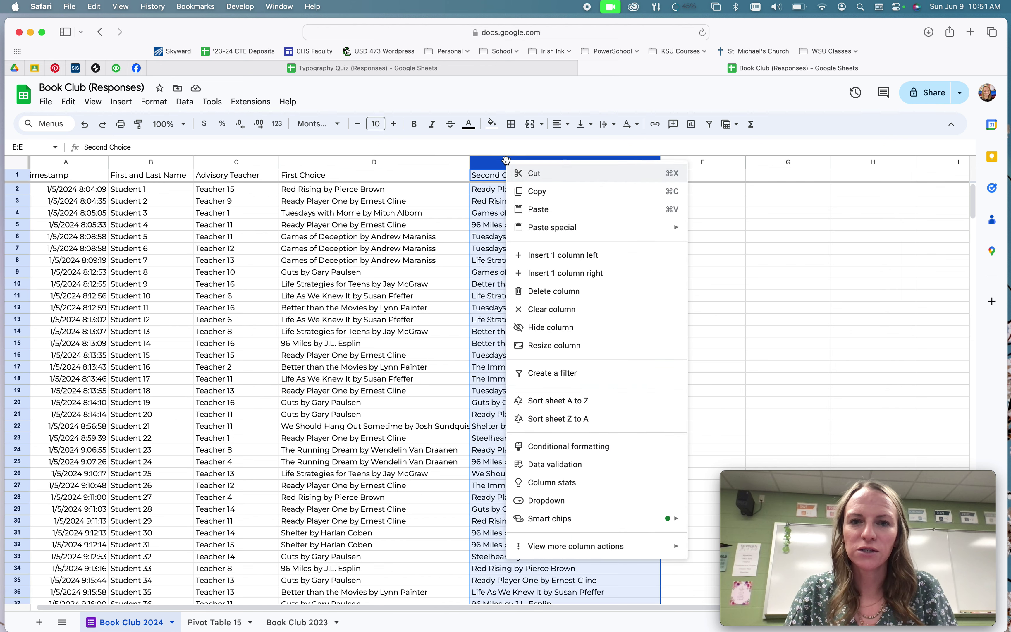
left_click(539, 253)
left_click(495, 177)
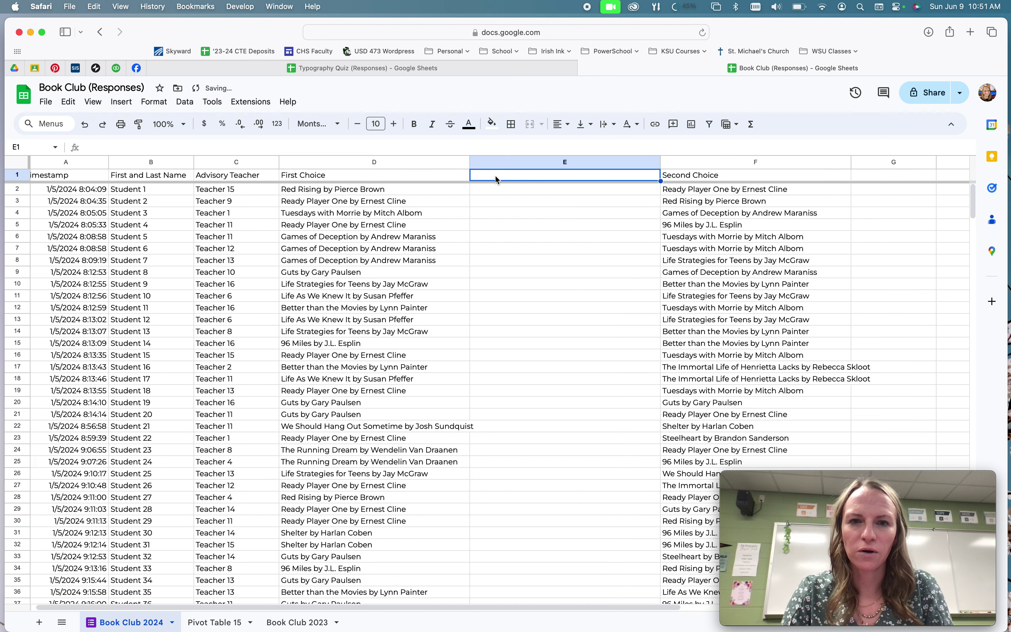
type("Book Club 2023")
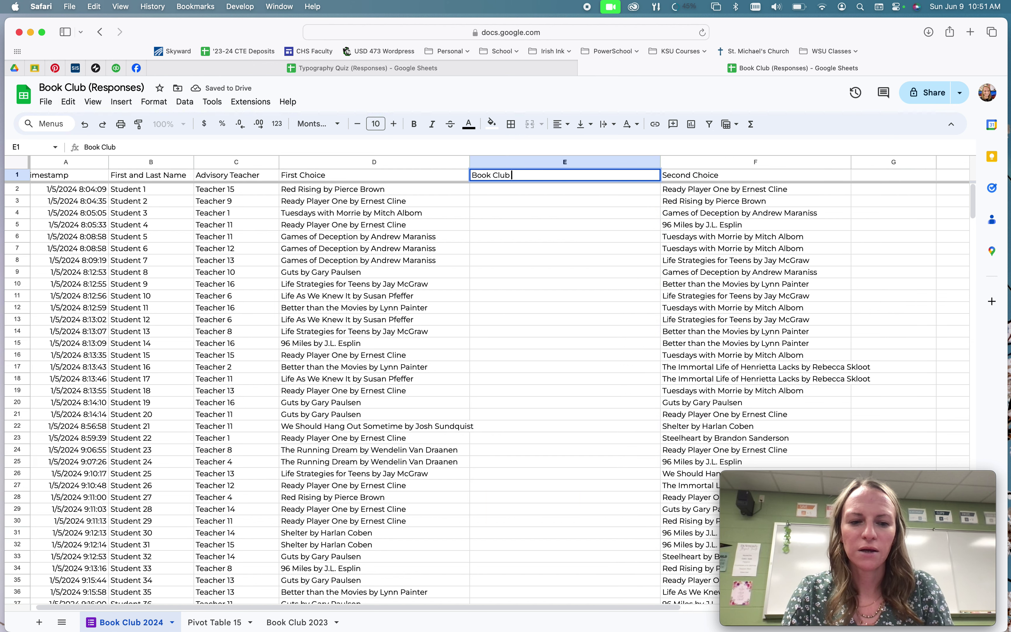
key("Return")
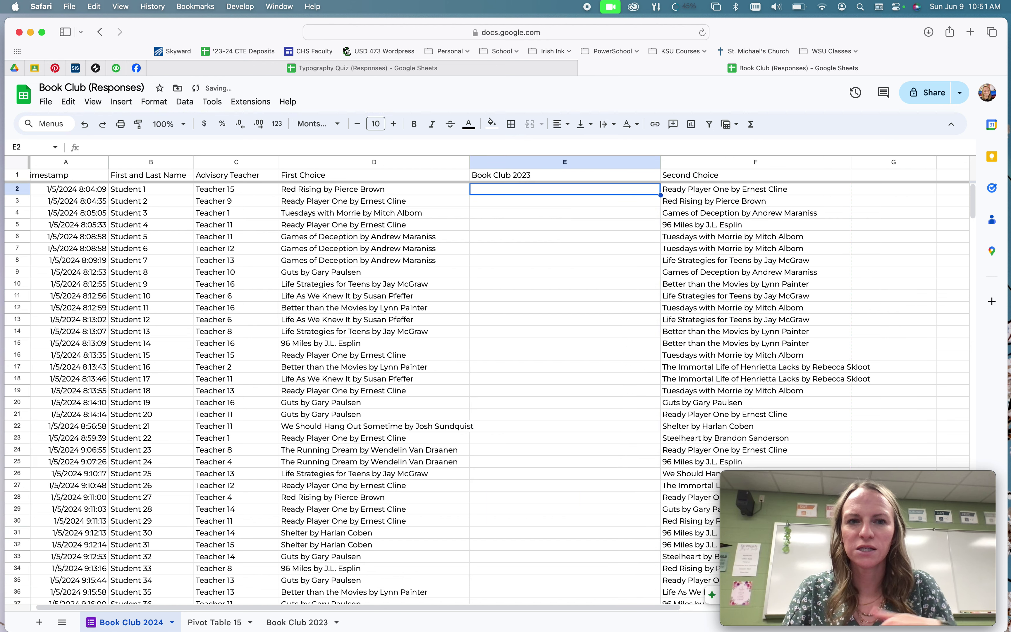
left_click(149, 189)
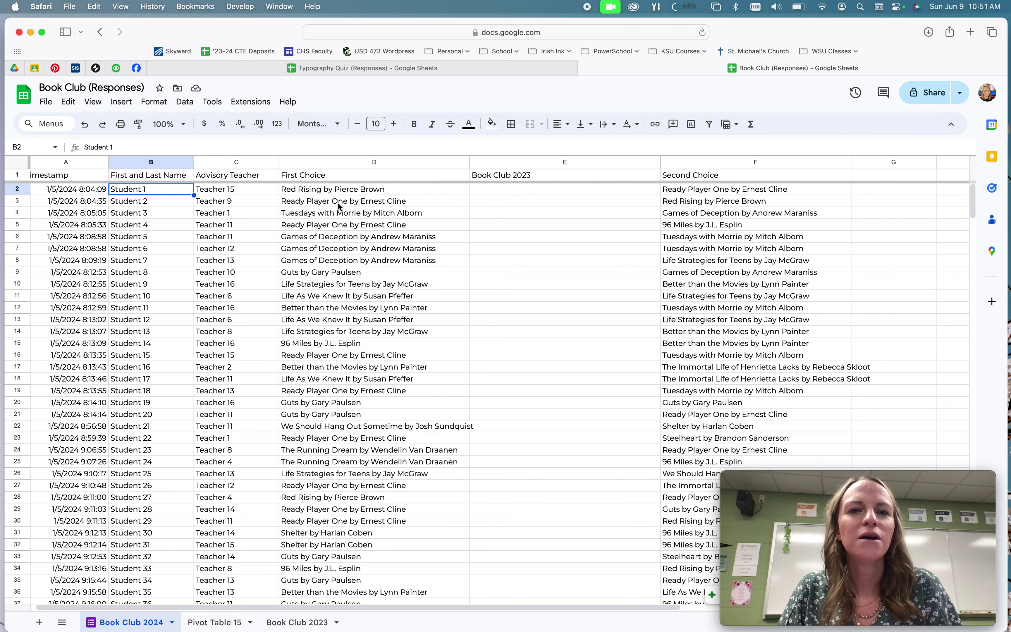
Begin an =XLOOKUP formula in E2 using column B's student names as the search key.
left_click(488, 188)
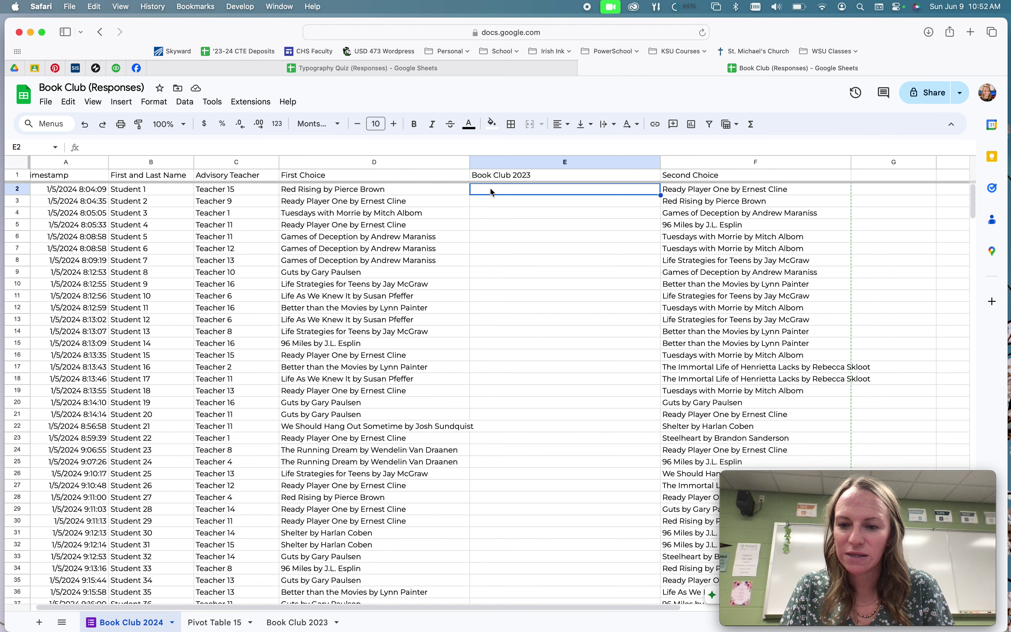
type("=")
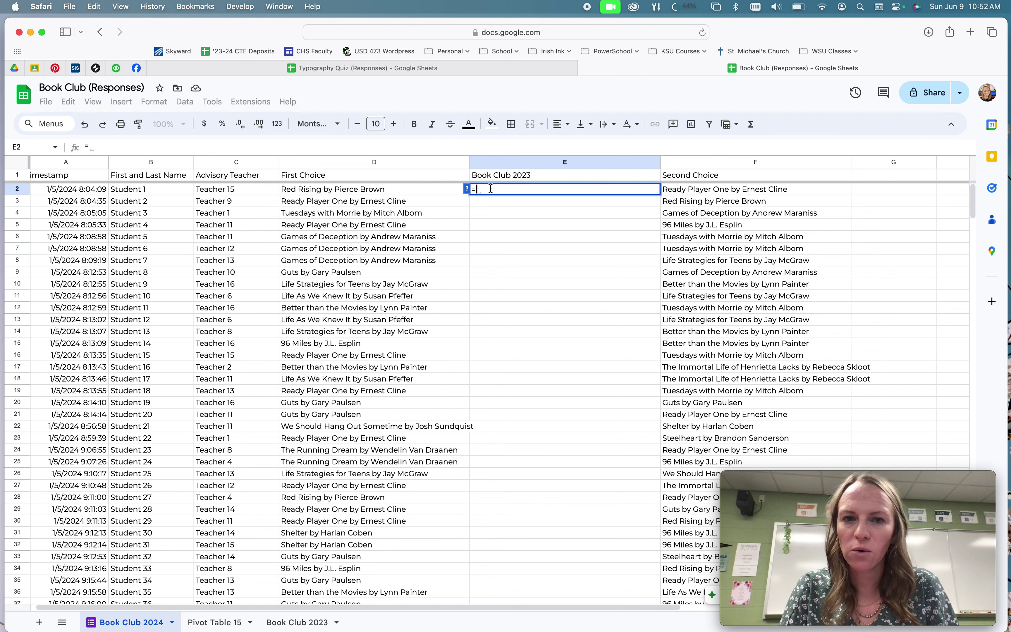
type("x")
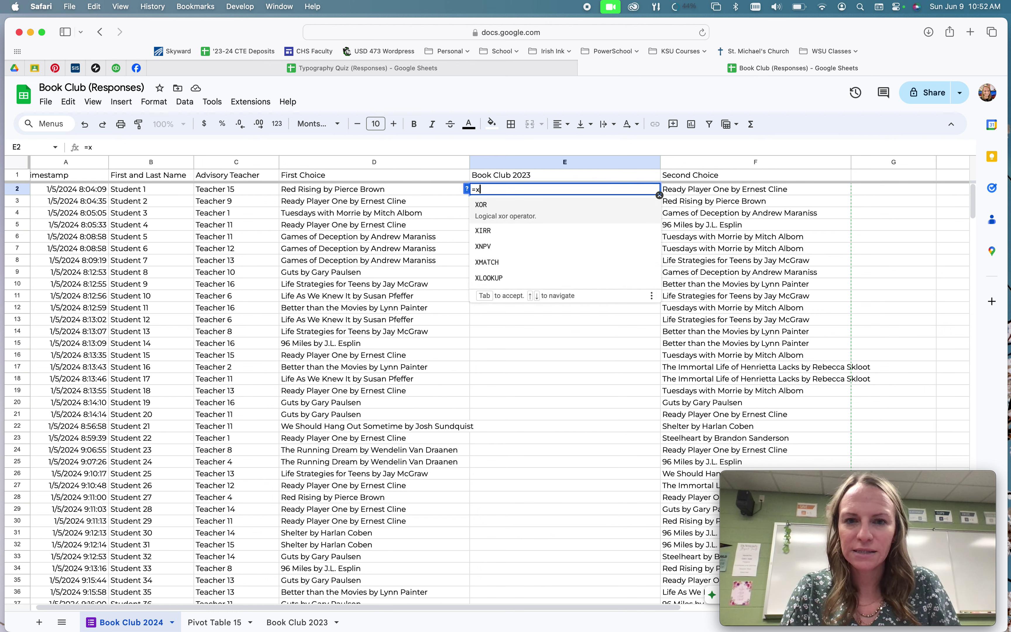
type("1o")
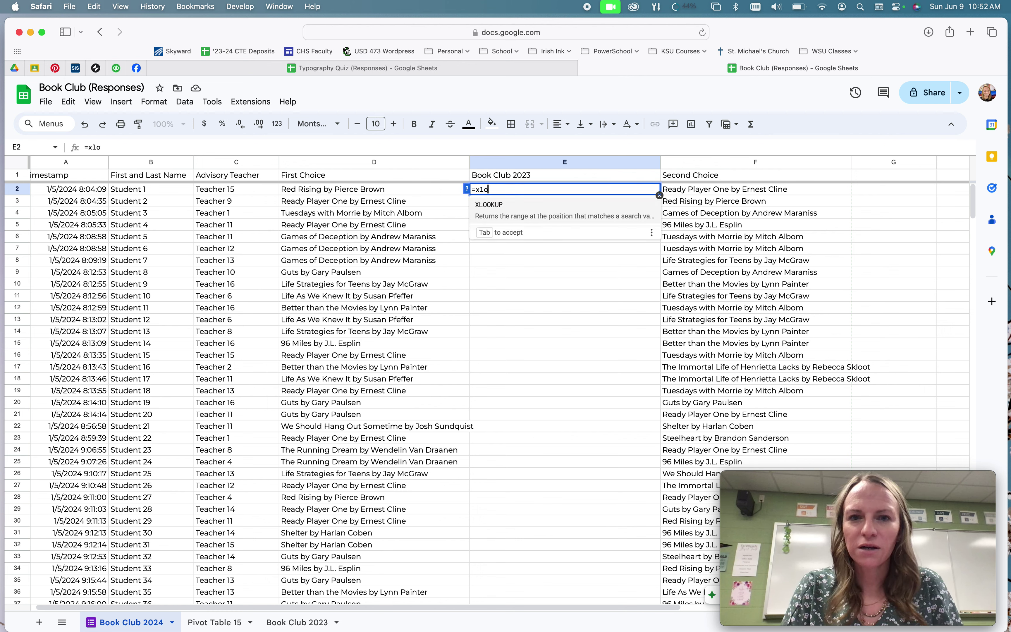
left_click(492, 207)
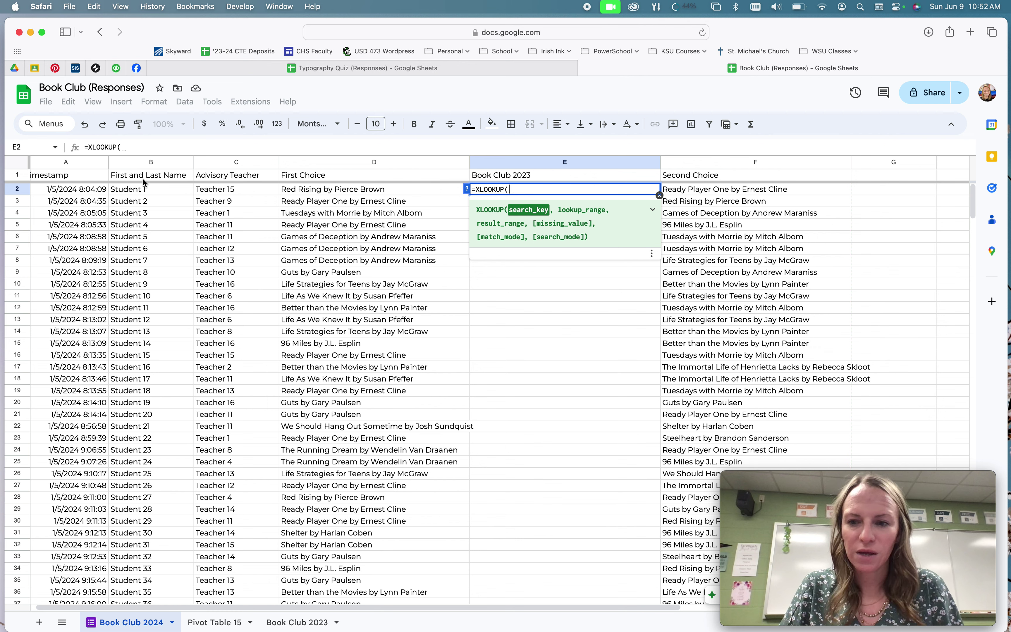
left_click(139, 160)
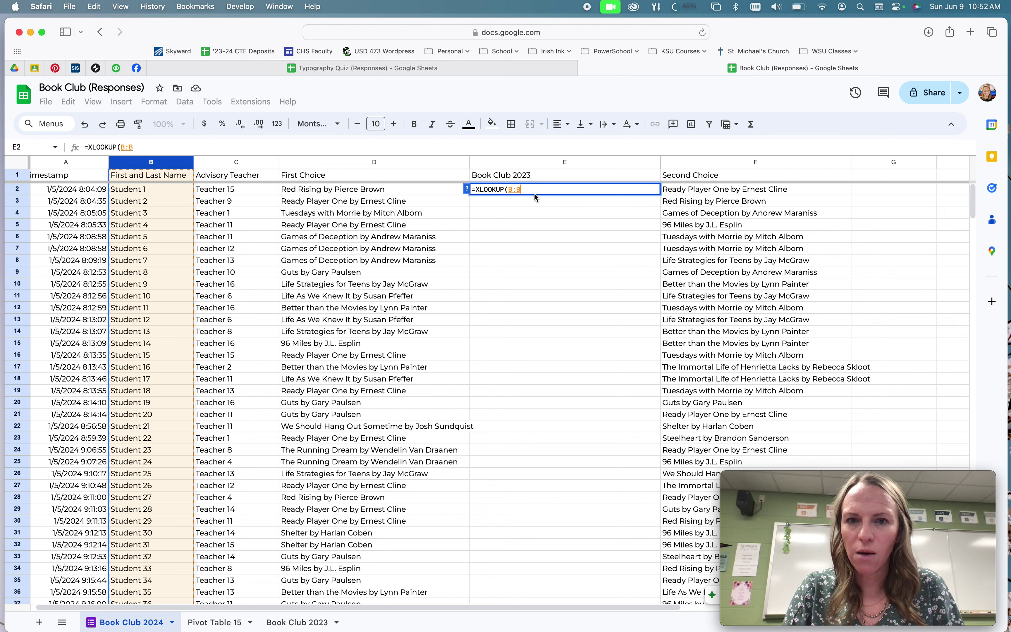
type(",")
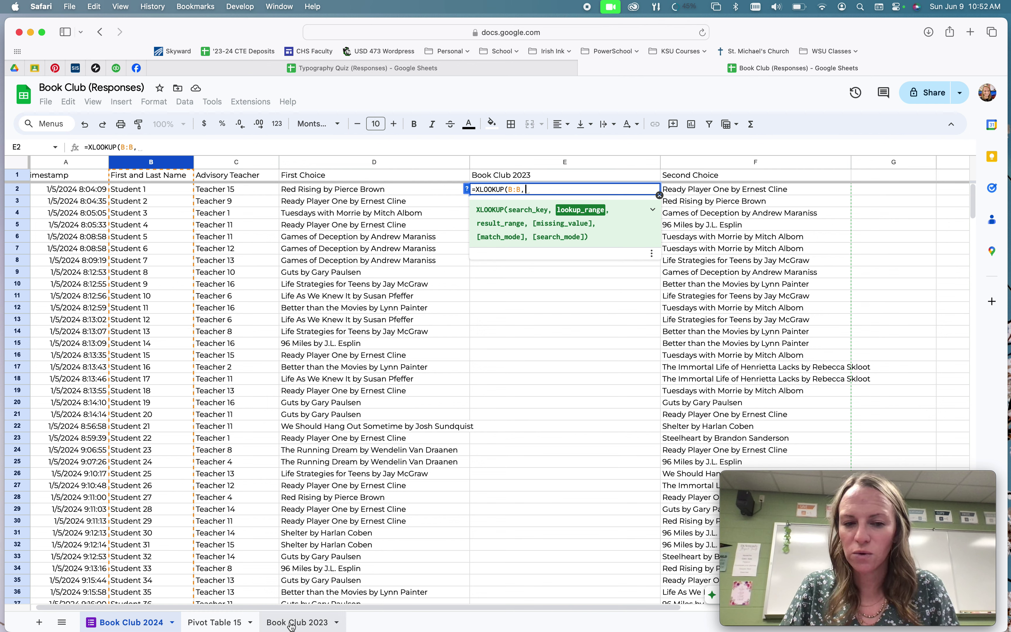
left_click(310, 623)
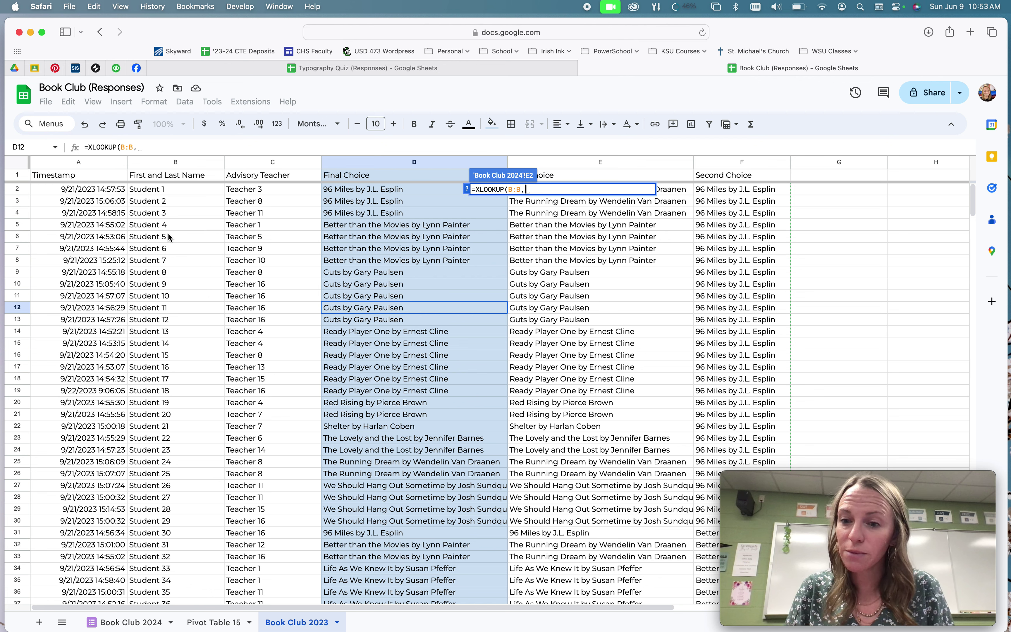
Finish the XLOOKUP with Book Club 2023's column B as lookup range and column D as results.
left_click(175, 163)
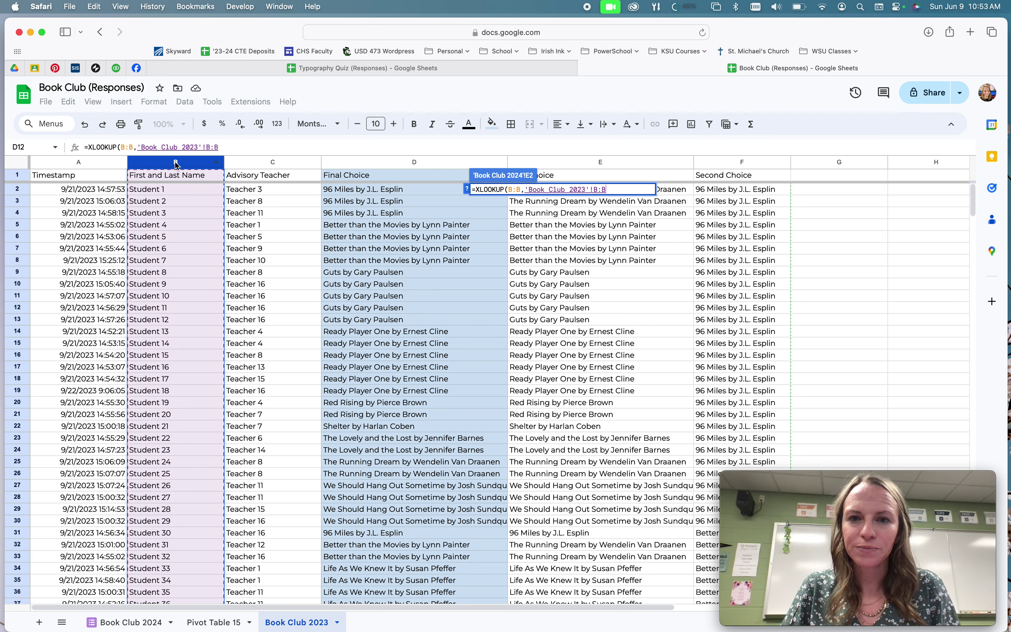
type(",")
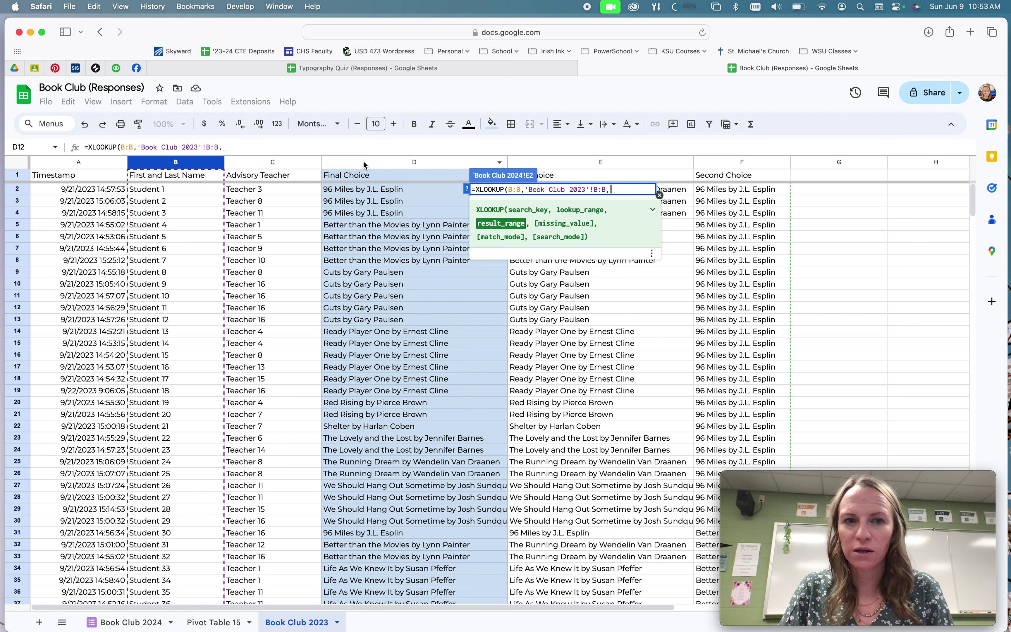
left_click(376, 162)
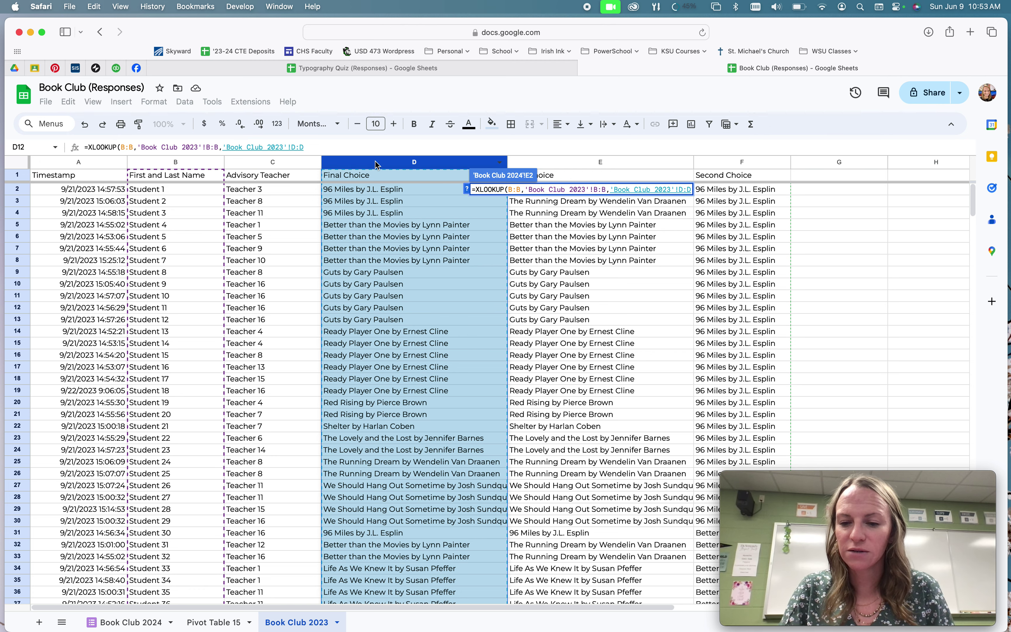
type(")")
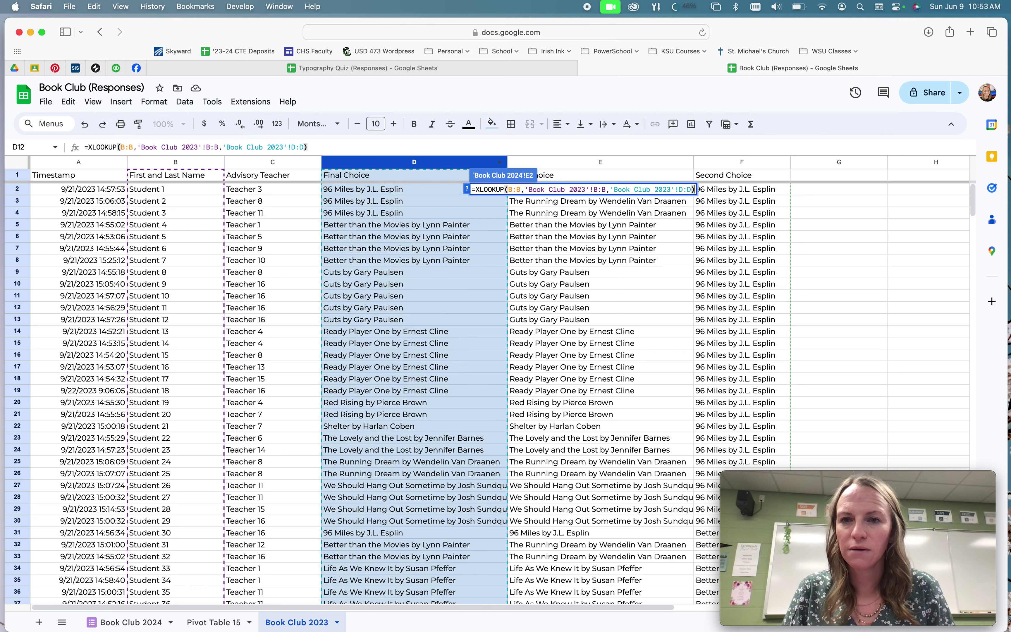
key("Return")
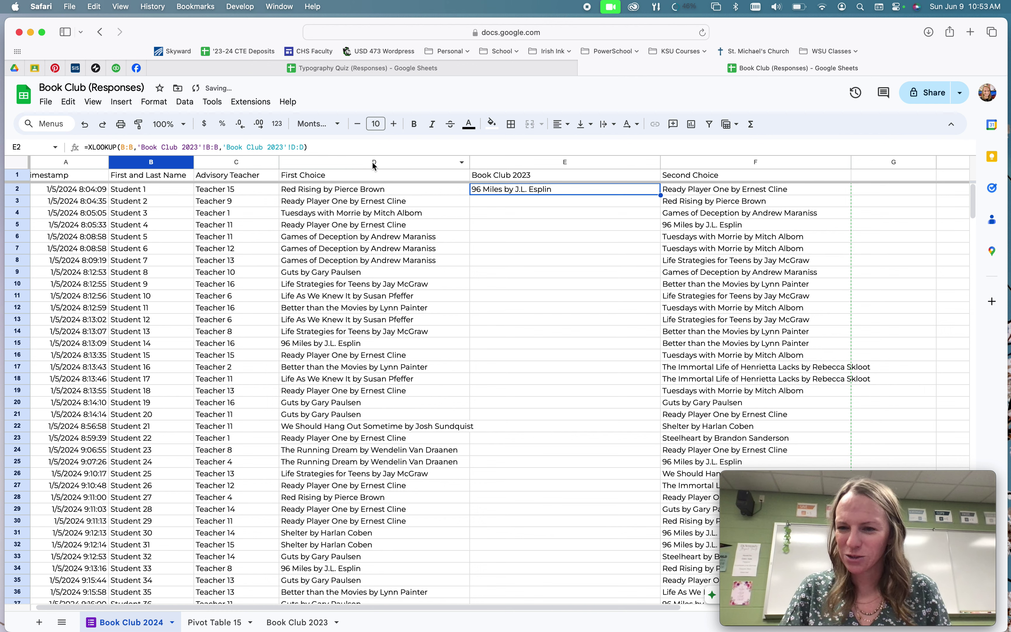
Verify E2's '96 Miles by J.L. Esplin' against Student 1's row on the Book Club 2023 sheet.
left_click(502, 223)
left_click(153, 189)
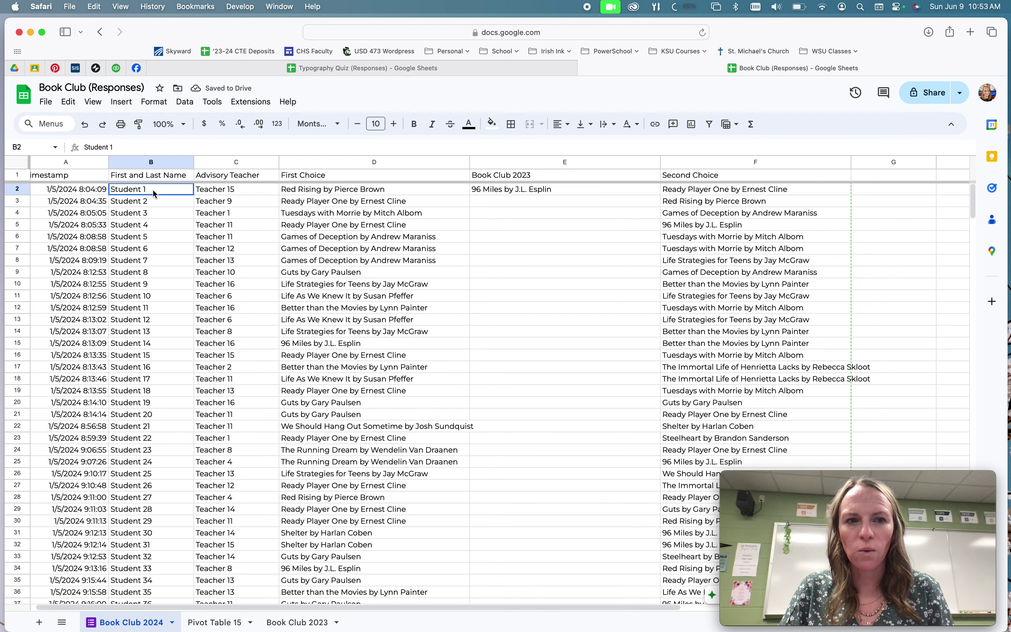
left_click(528, 190)
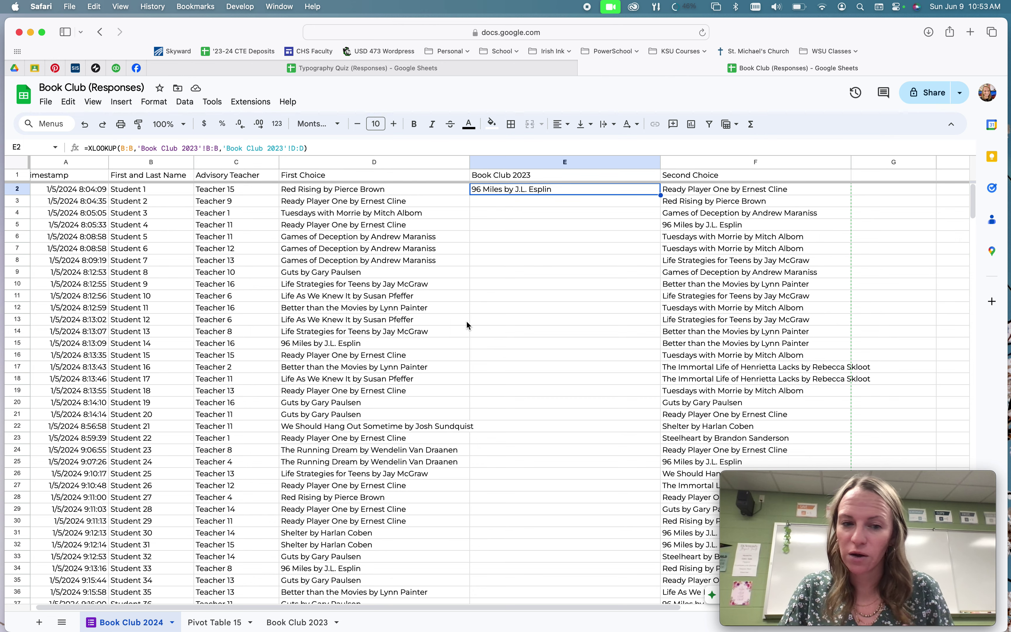
left_click(297, 622)
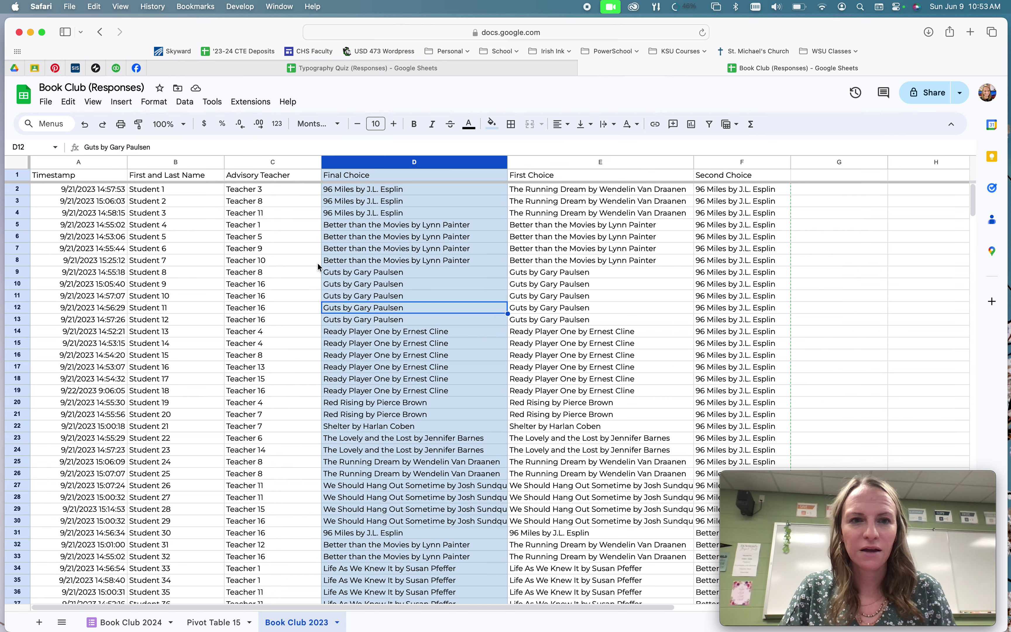
left_click(161, 192)
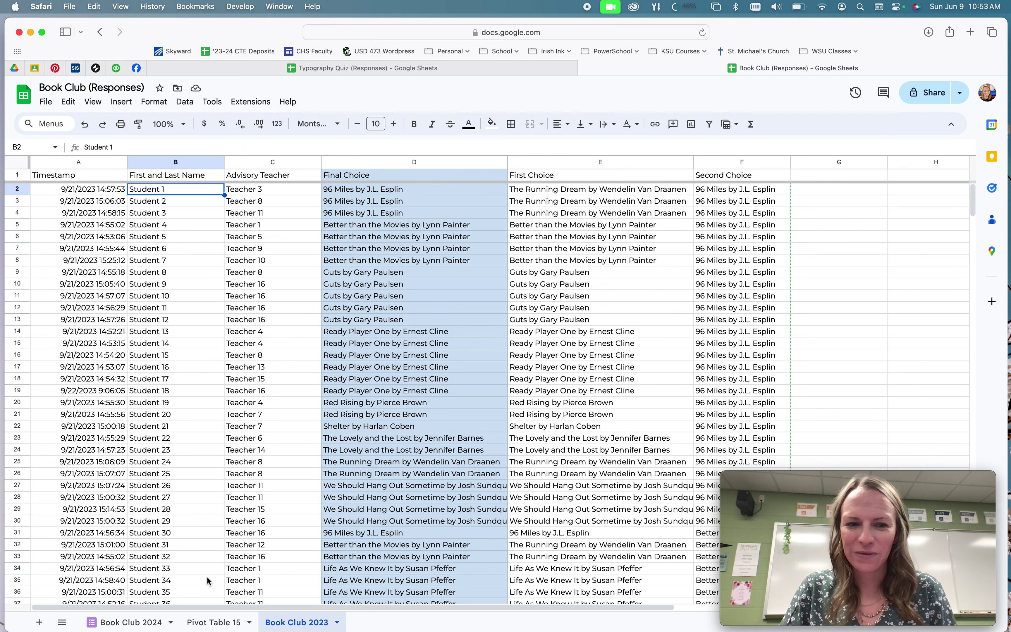
left_click(130, 624)
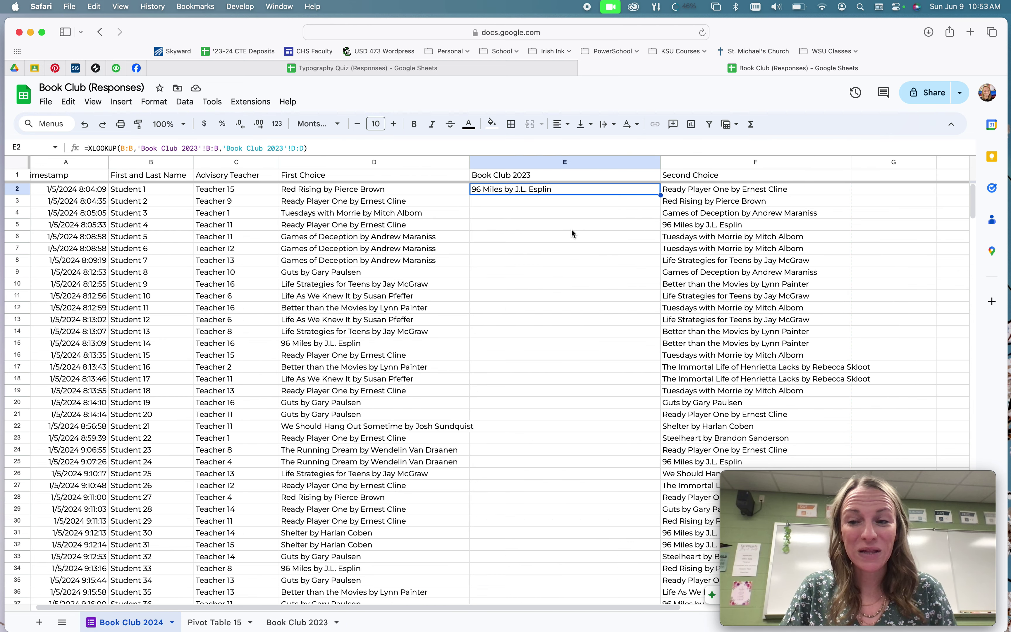
left_click(591, 221)
Copy the E2 XLOOKUP formula down through E61.
left_click(578, 190)
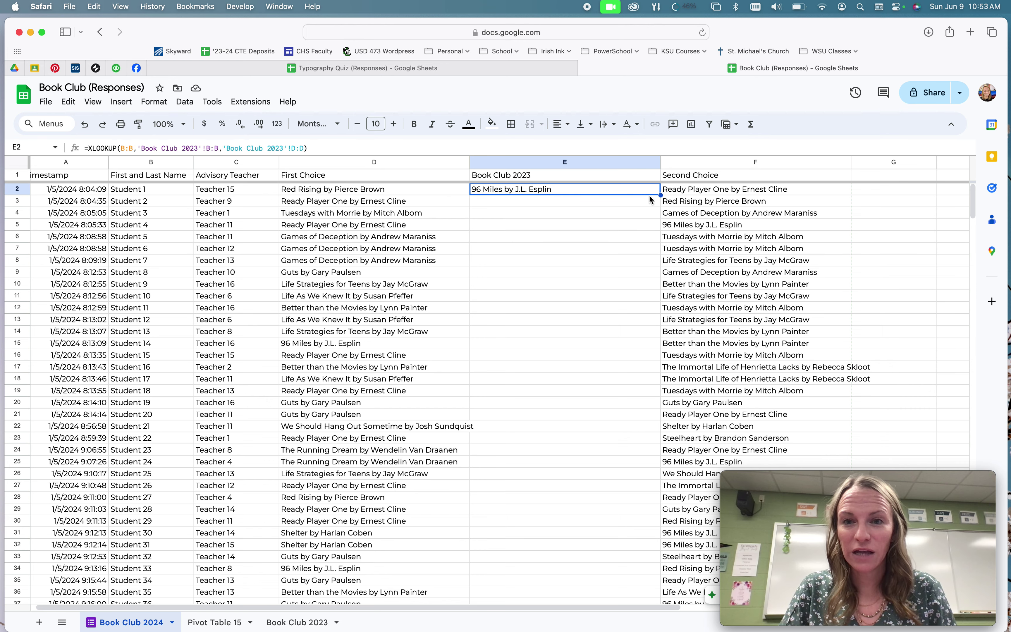
left_click_drag(648, 338, 633, 598)
scroll(569, 318, "up", 10)
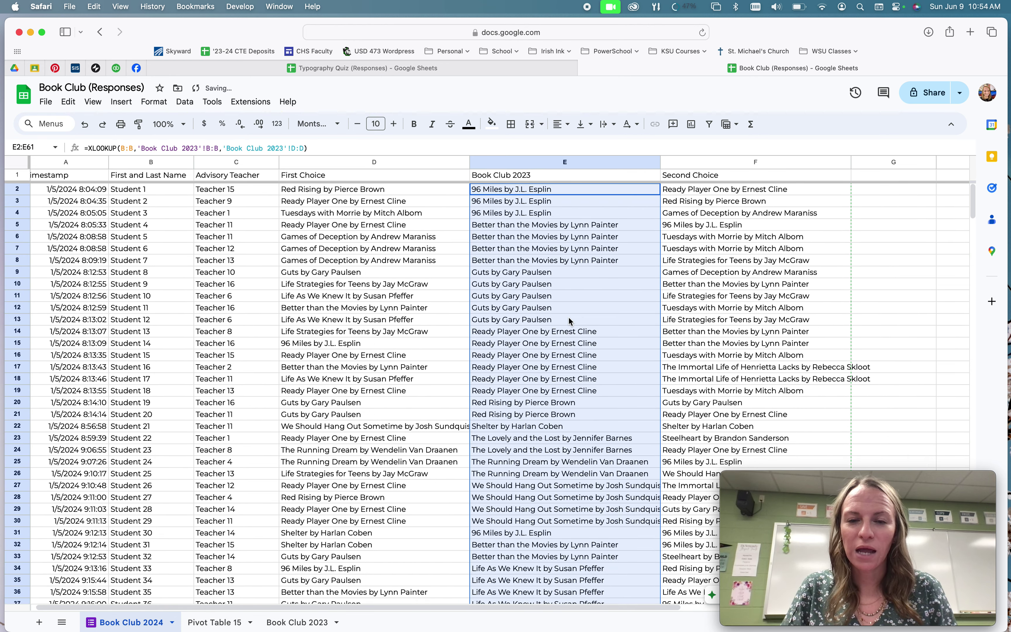
left_click(304, 307)
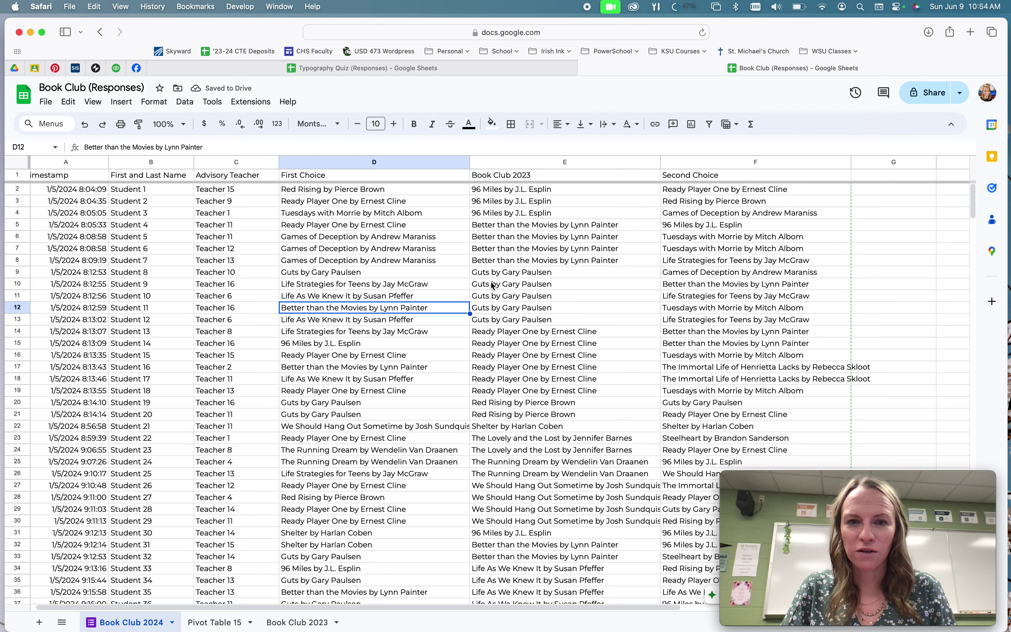
Spot-check Student 8's first choice in D9 against the 2023 book in E9.
left_click(509, 298)
left_click(330, 275)
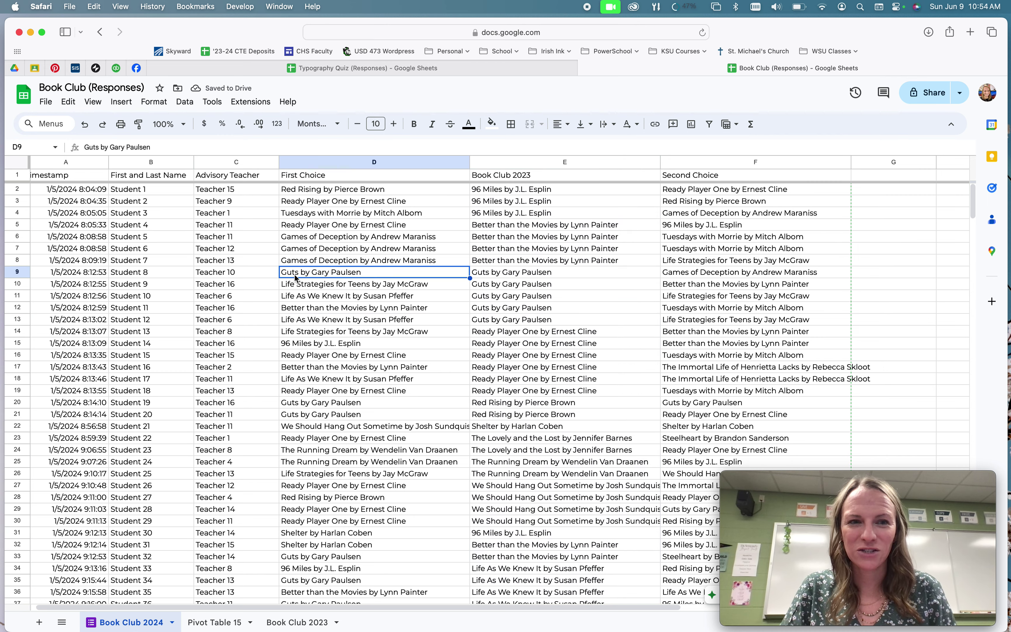
left_click(497, 276)
left_click(360, 271)
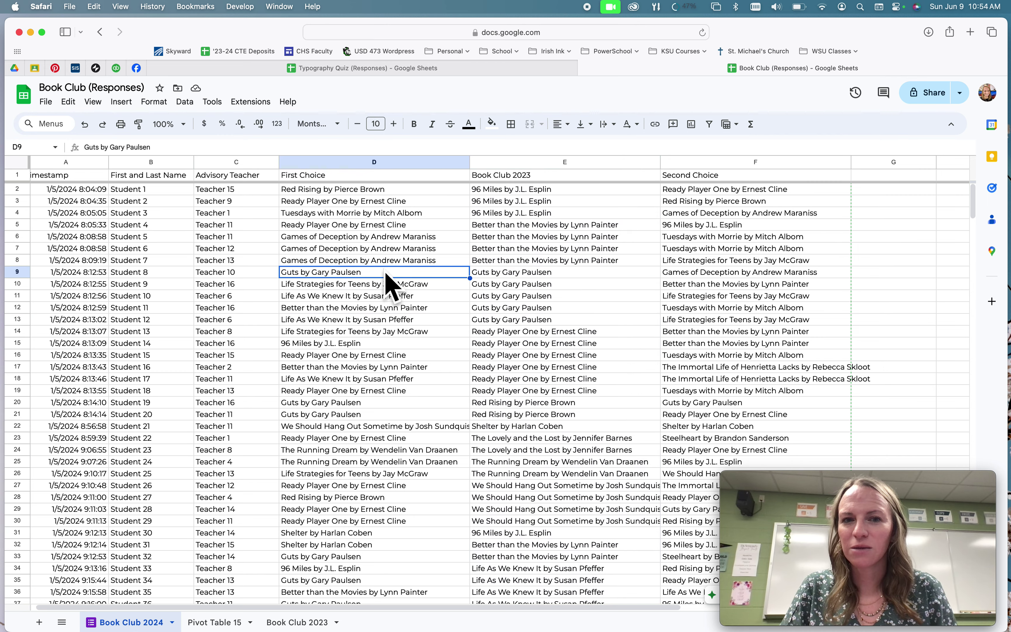
left_click(500, 274)
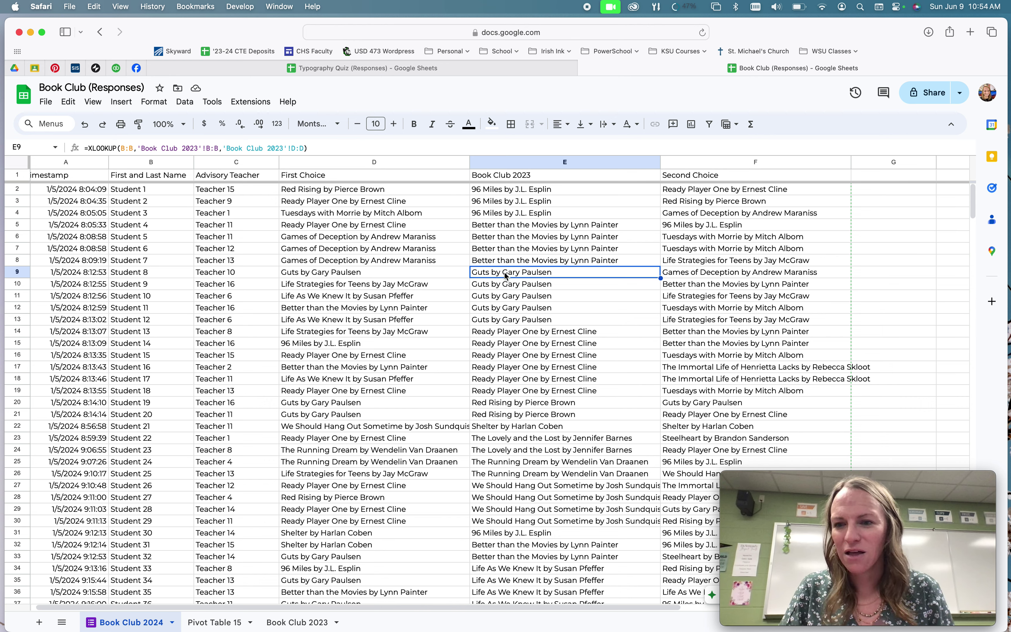